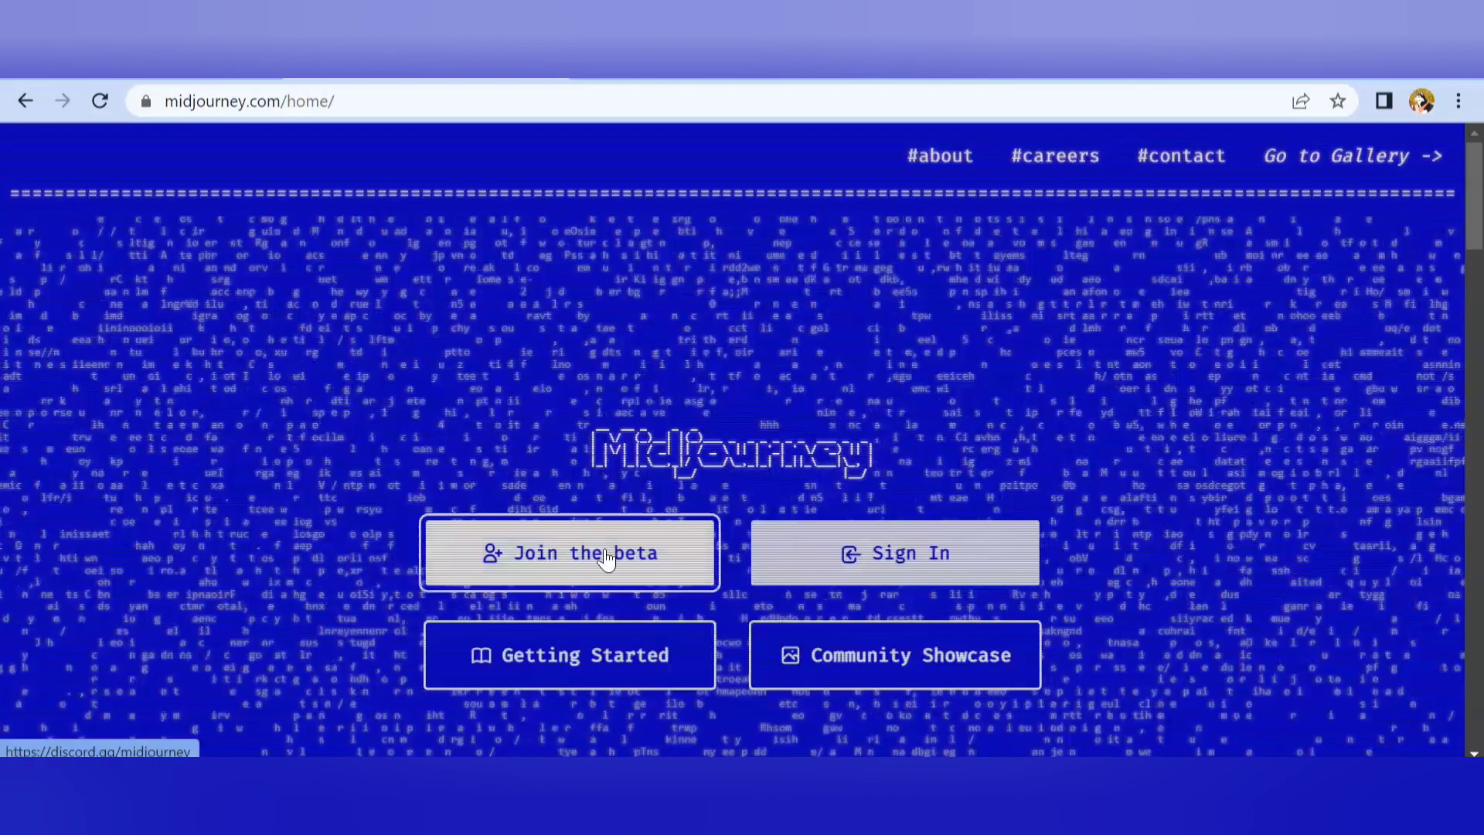
Step: Accept the Midjourney beta invitation so the Discord app opens the Midjourney server
click(606, 558)
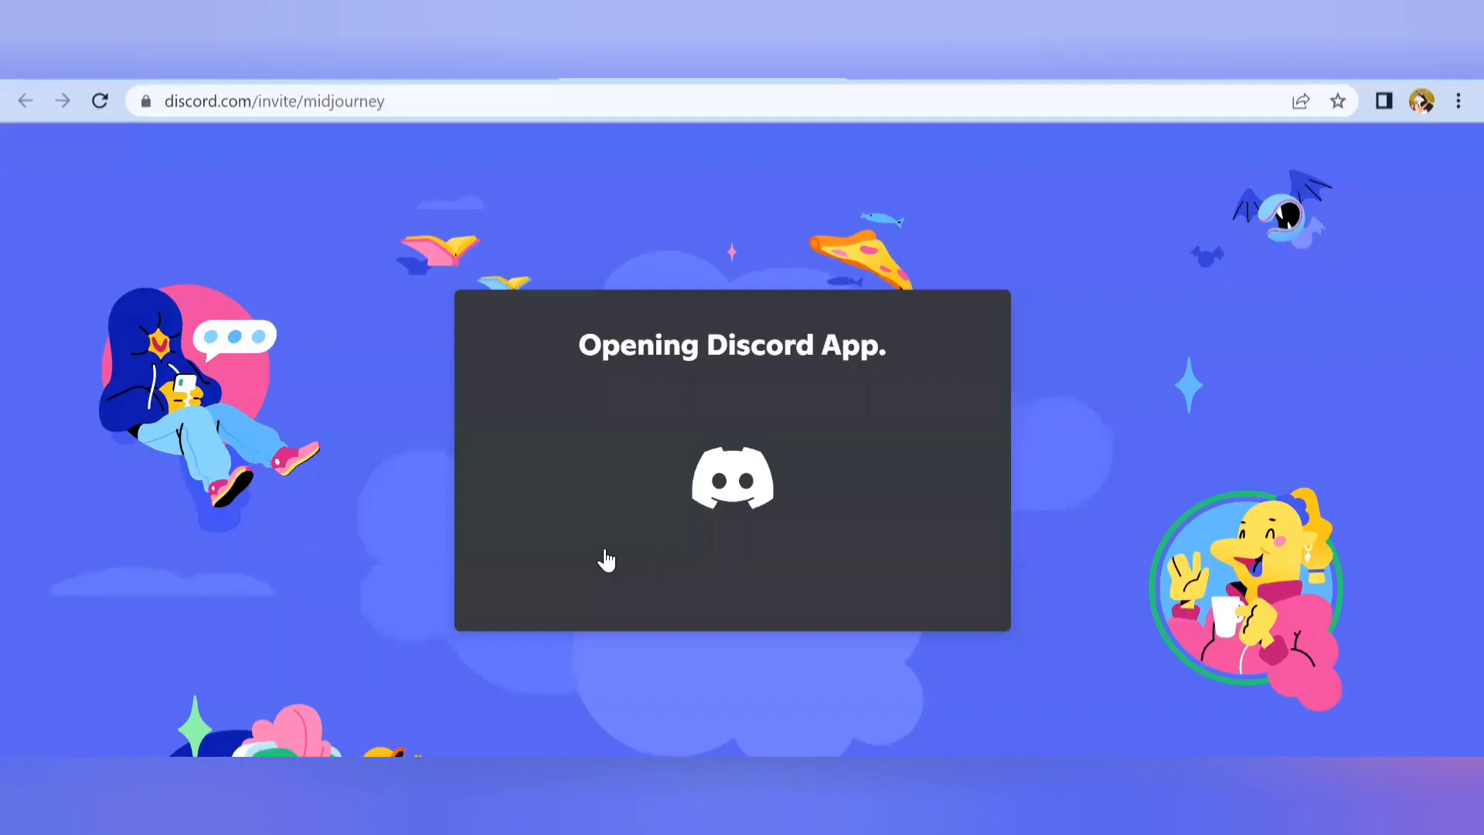